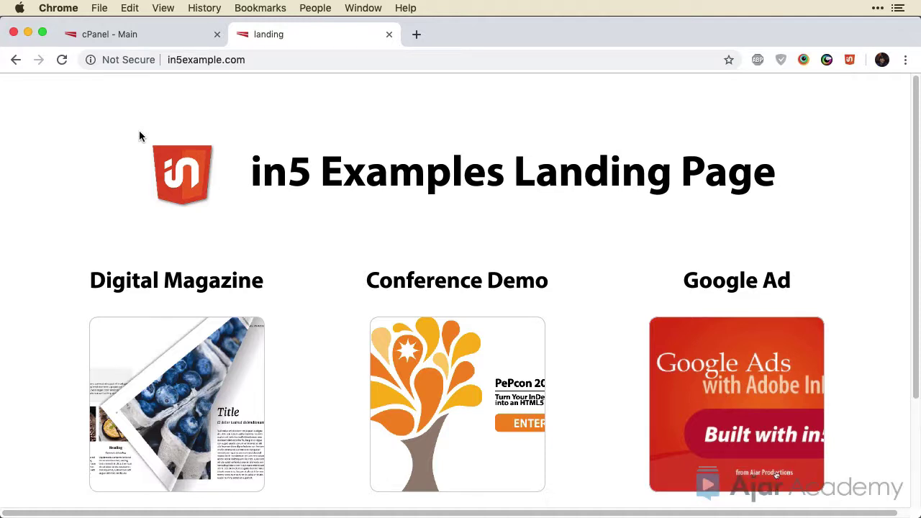
Confirm the landing page's Secure Area link opens without any sign-in, then close that tab
{"action": "scroll", "coordinate": [90, 172], "scroll_direction": "down", "scroll_amount": 5}
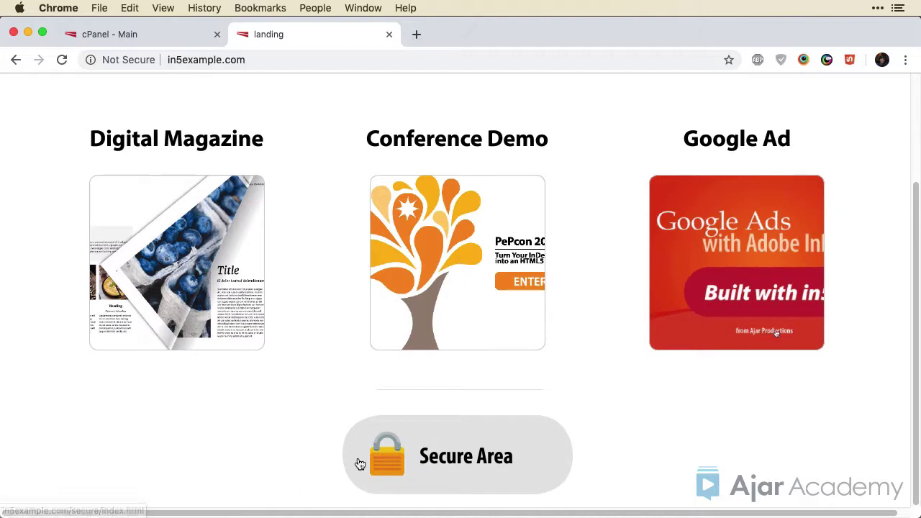
{"action": "left_click", "coordinate": [359, 464]}
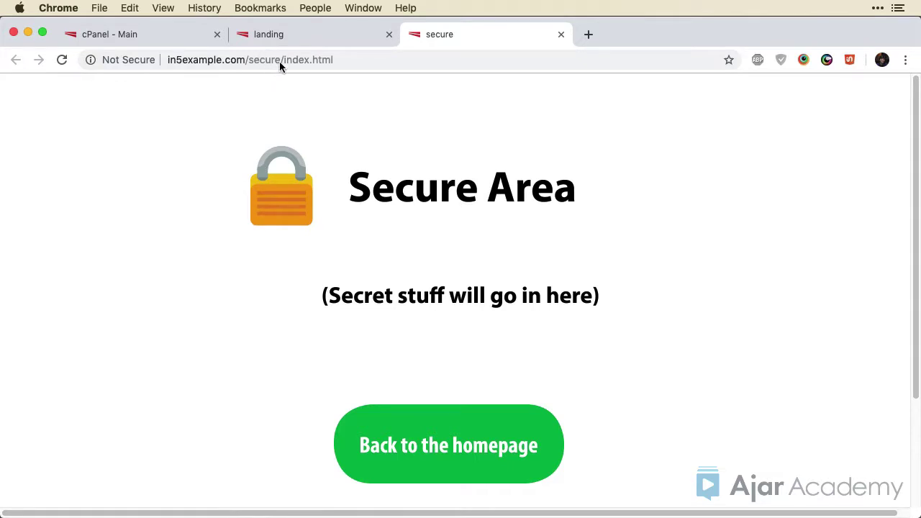
{"action": "left_click", "coordinate": [561, 35]}
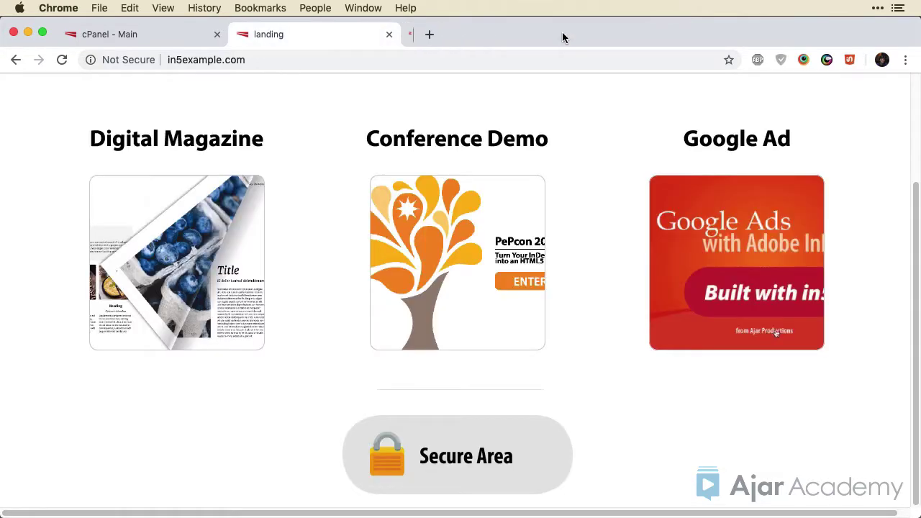
Find Directory Privacy with a 'dir' search and open the secure folder inside public_html
{"action": "left_click", "coordinate": [142, 37]}
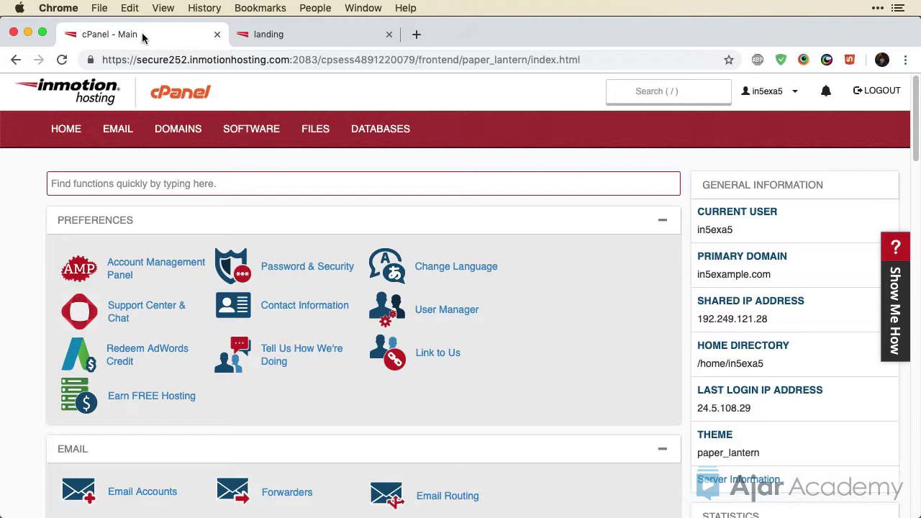
{"action": "type", "text": "dir"}
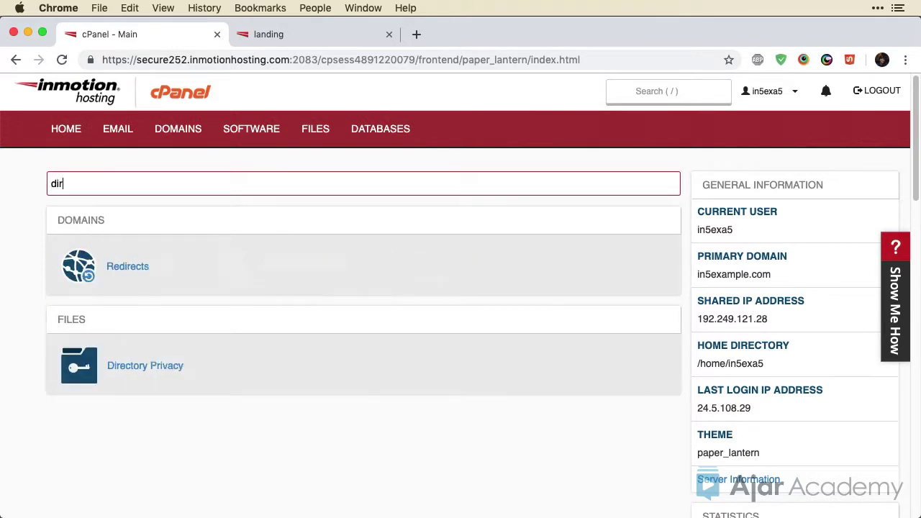
{"action": "left_click", "coordinate": [123, 367]}
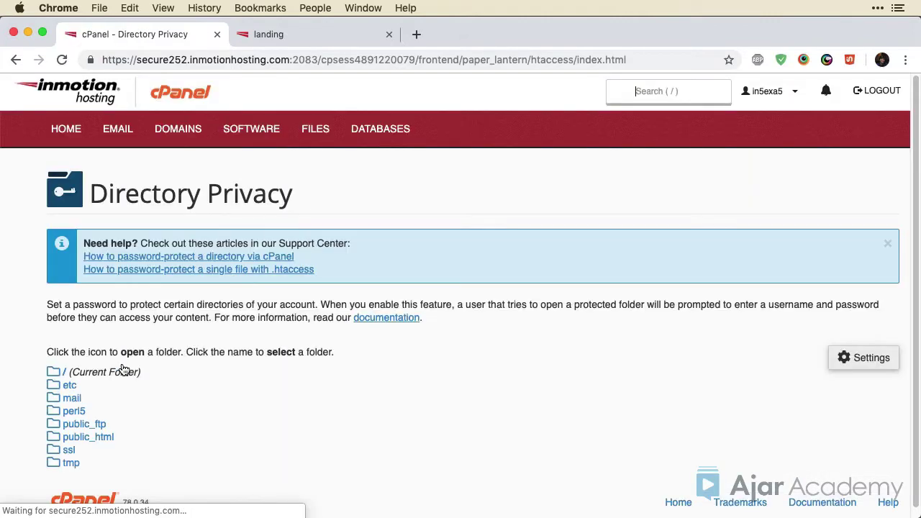
{"action": "scroll", "coordinate": [143, 362], "scroll_direction": "down", "scroll_amount": 1}
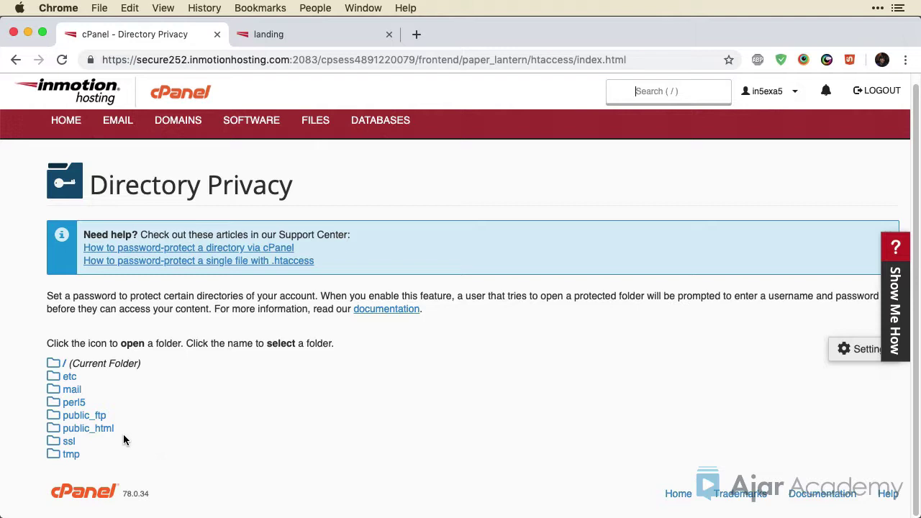
{"action": "left_click", "coordinate": [54, 429]}
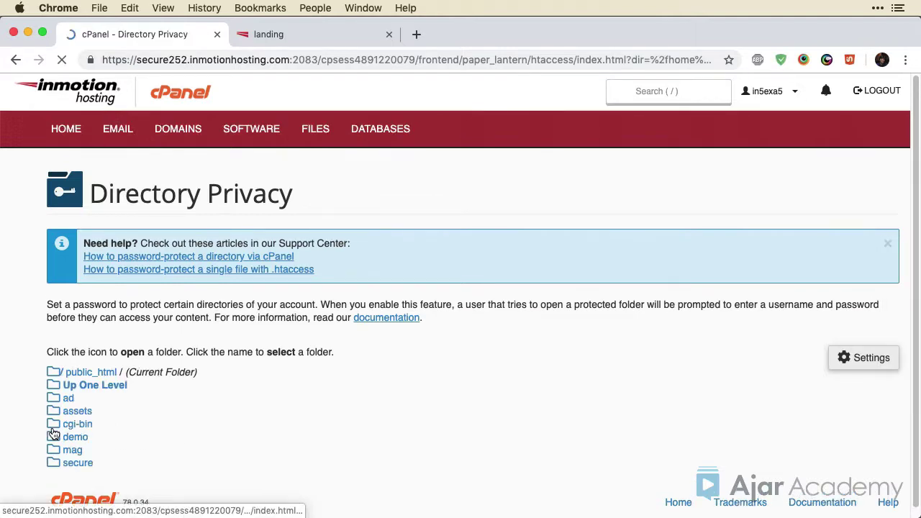
{"action": "left_click", "coordinate": [88, 464]}
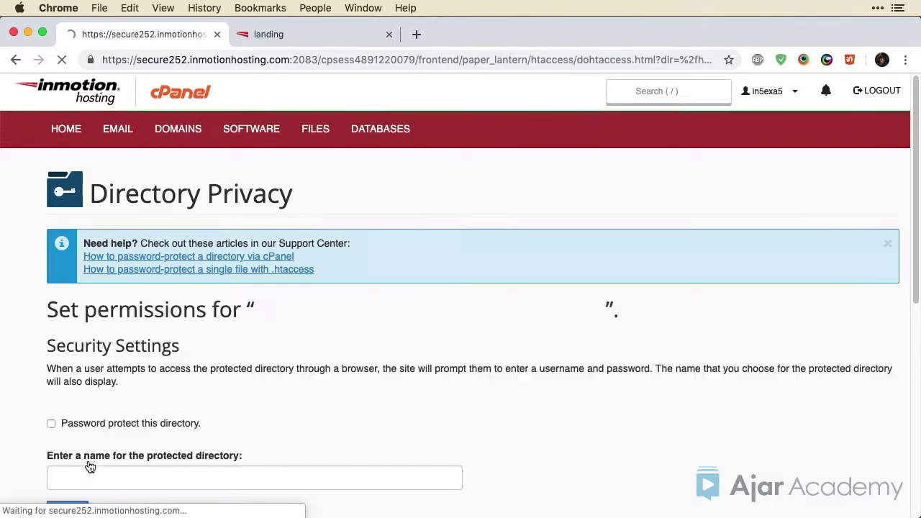
Turn on password protection for the secure folder, name it 'Secure Area', and save
{"action": "left_click", "coordinate": [47, 426]}
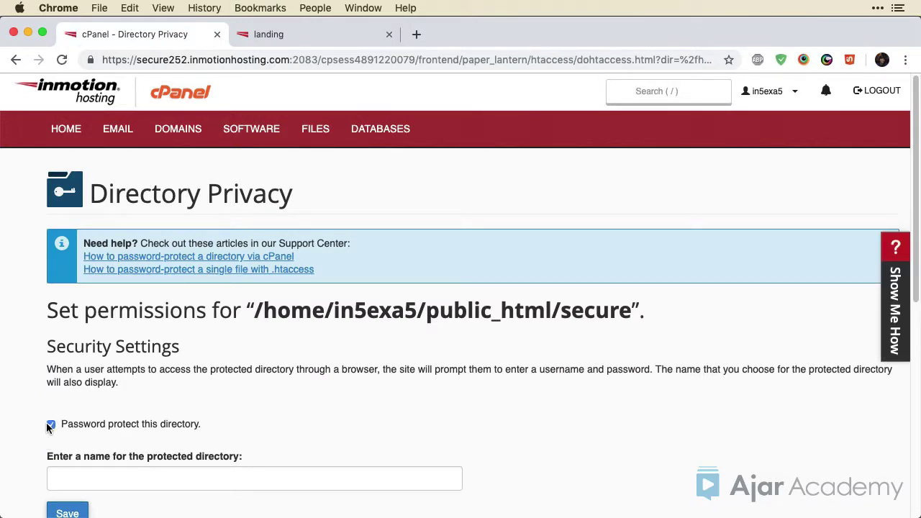
{"action": "scroll", "coordinate": [48, 426], "scroll_direction": "down", "scroll_amount": 4}
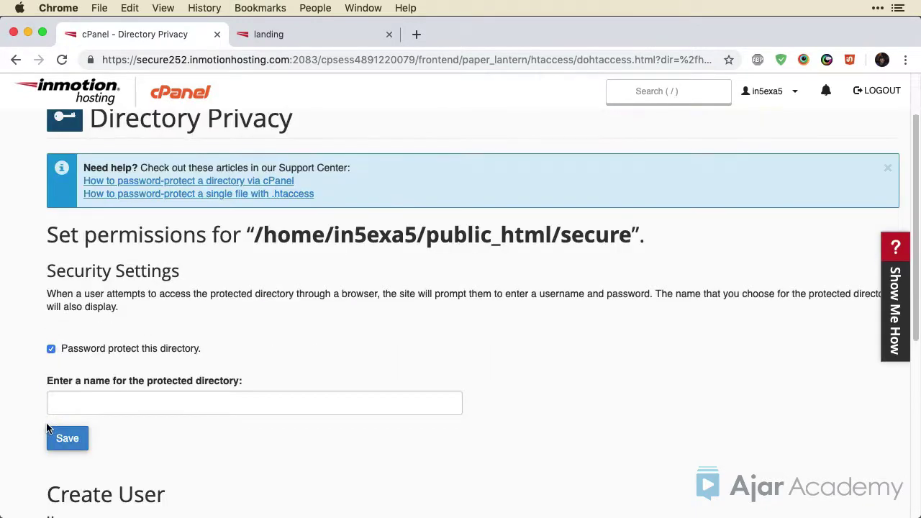
{"action": "left_click", "coordinate": [123, 327]}
{"action": "type", "text": "Se"}
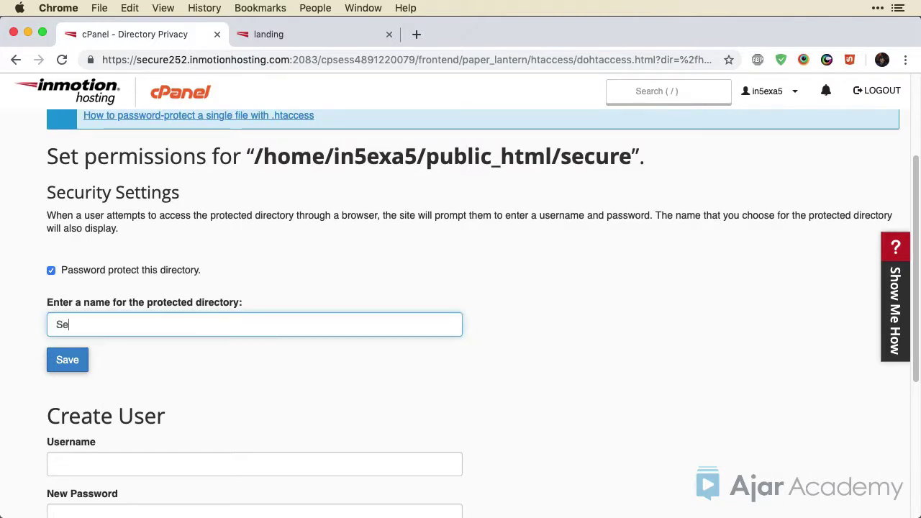
{"action": "type", "text": "cure Area"}
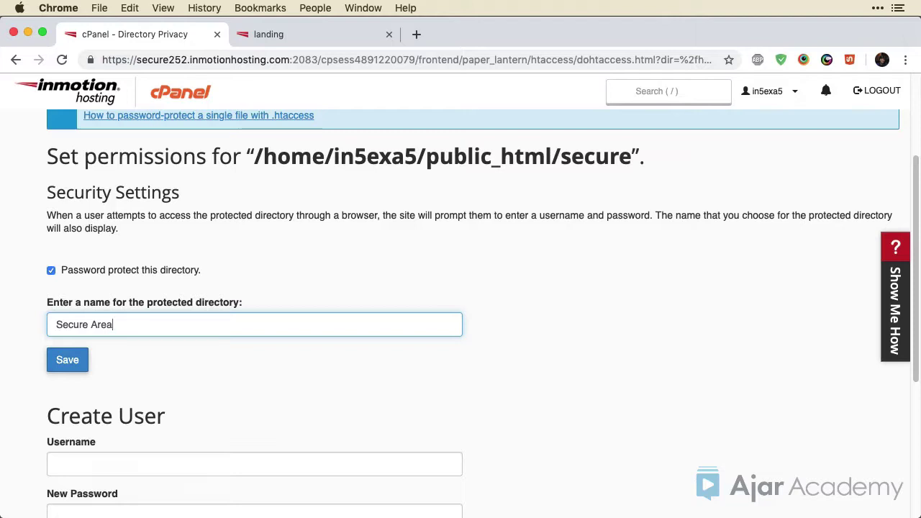
{"action": "left_click", "coordinate": [81, 365]}
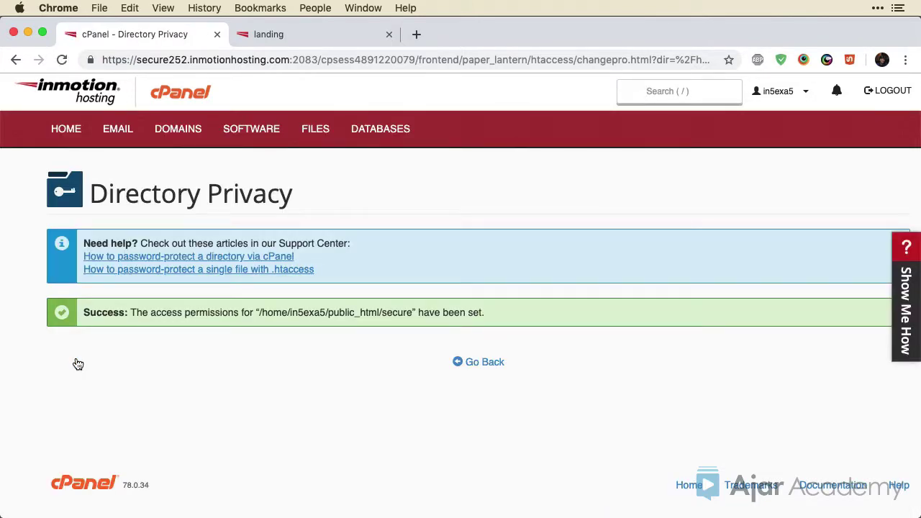
Create the authorized user 'client' with a password and matching confirmation
{"action": "left_click", "coordinate": [487, 363]}
{"action": "scroll", "coordinate": [206, 378], "scroll_direction": "down", "scroll_amount": 5}
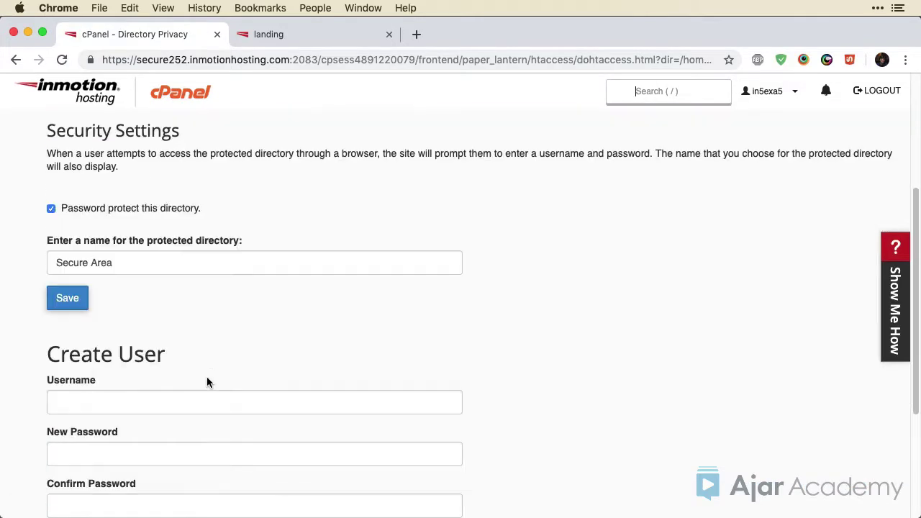
{"action": "scroll", "coordinate": [207, 380], "scroll_direction": "down", "scroll_amount": 1}
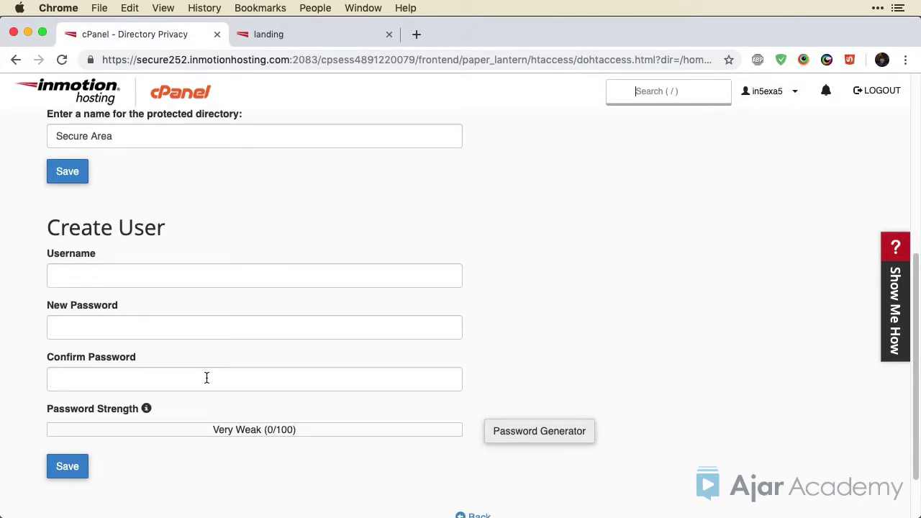
{"action": "left_click", "coordinate": [177, 274]}
{"action": "type", "text": "client"}
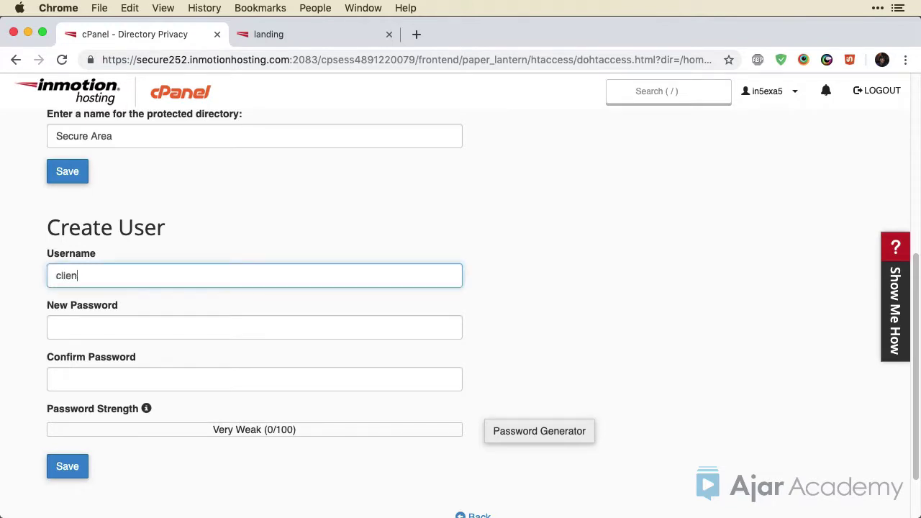
{"action": "left_click", "coordinate": [165, 327]}
{"action": "type", "text": "**********"}
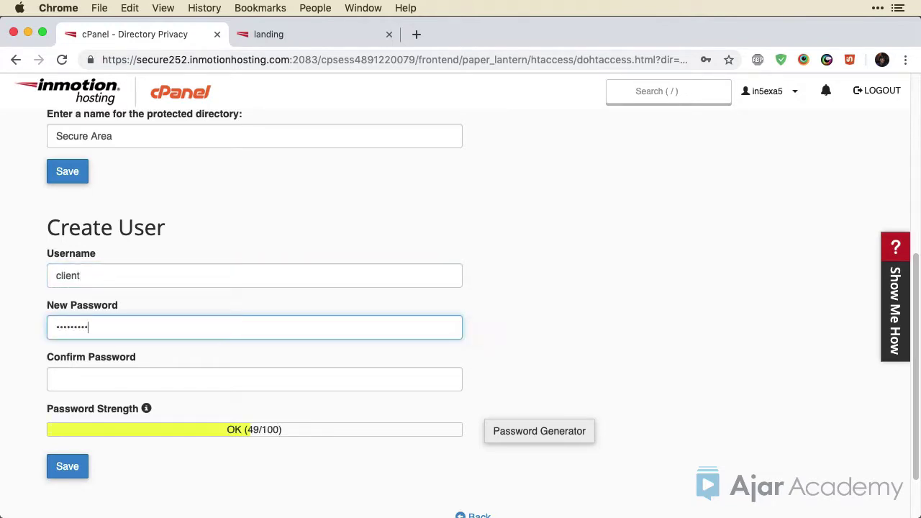
{"action": "left_click", "coordinate": [69, 467]}
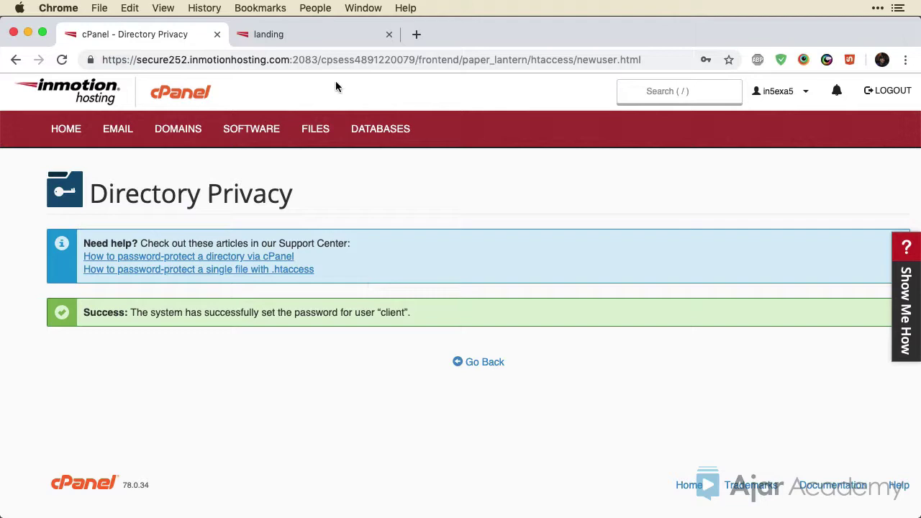
Reload the landing page, recheck the Secure Area link, then start a new incognito window
{"action": "left_click", "coordinate": [341, 35]}
{"action": "left_click", "coordinate": [56, 62]}
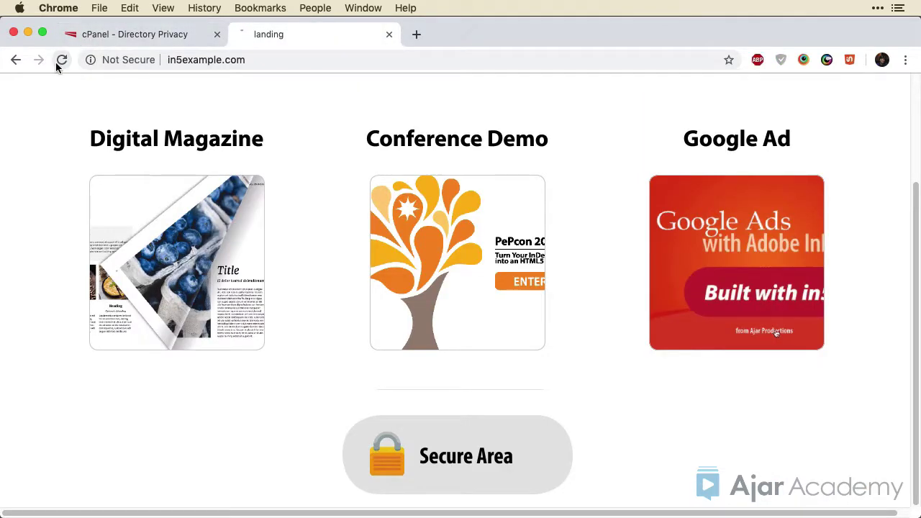
{"action": "scroll", "coordinate": [20, 300], "scroll_direction": "down", "scroll_amount": 3}
{"action": "left_click", "coordinate": [404, 452]}
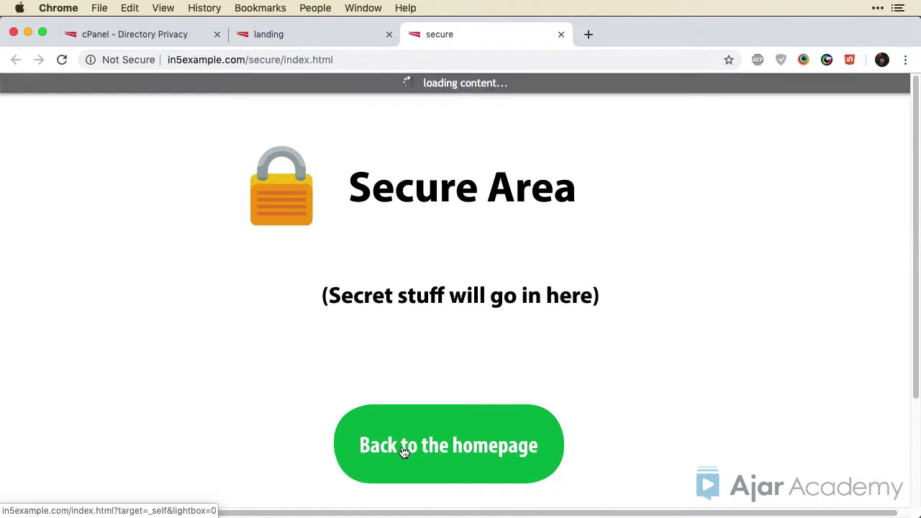
{"action": "left_click", "coordinate": [561, 34]}
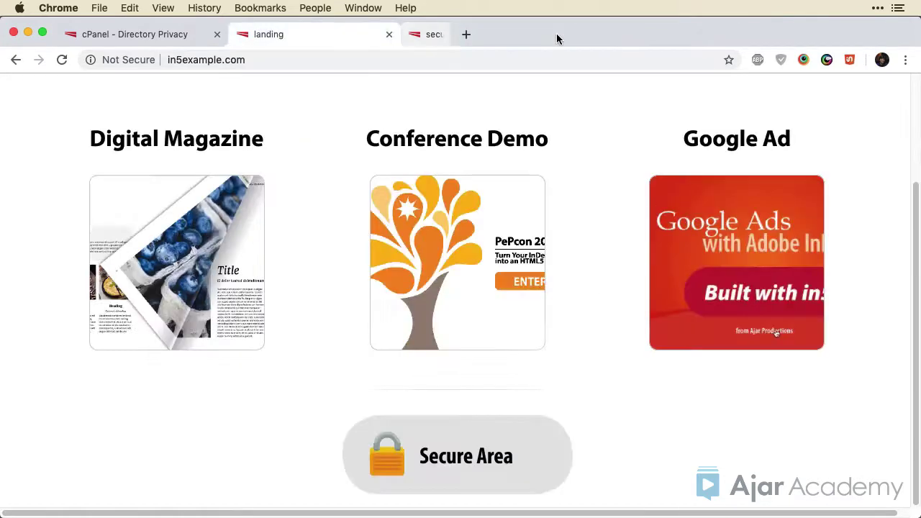
{"action": "left_click", "coordinate": [906, 60]}
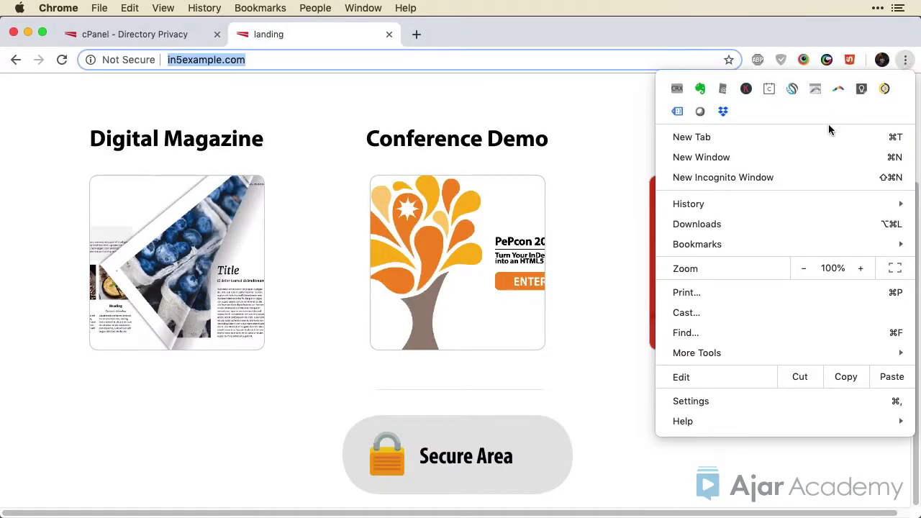
{"action": "left_click", "coordinate": [793, 167]}
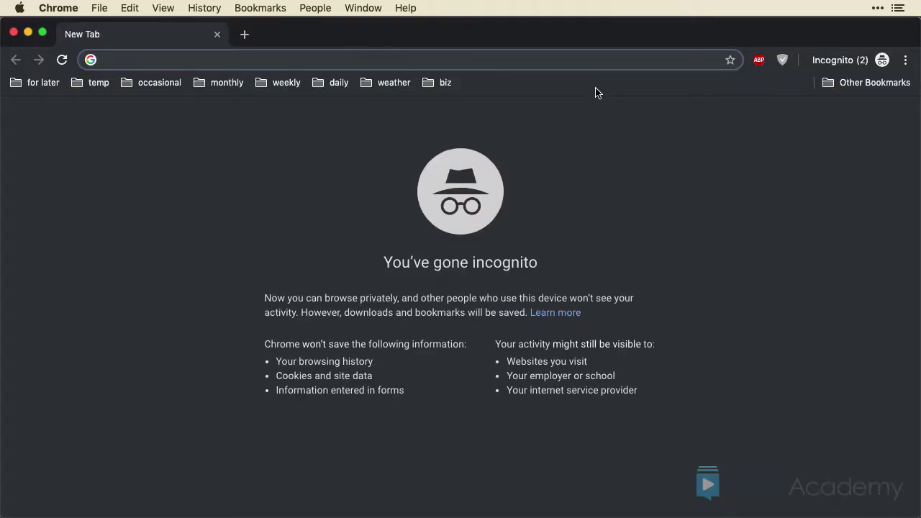
Load in5example.com in the incognito window and follow its Secure Area link
{"action": "type", "text": "http://in5example.com/"}
{"action": "key", "text": "Return"}
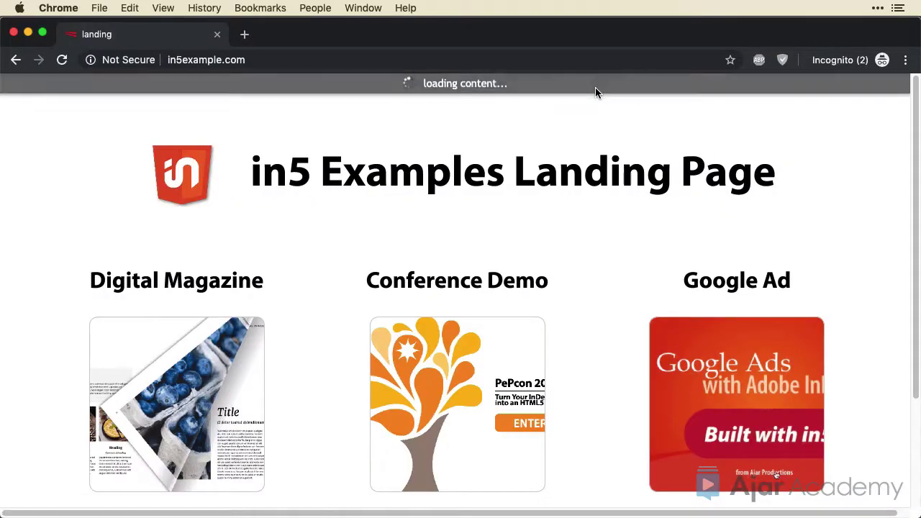
{"action": "scroll", "coordinate": [435, 487], "scroll_direction": "down", "scroll_amount": 3}
{"action": "left_click", "coordinate": [430, 460]}
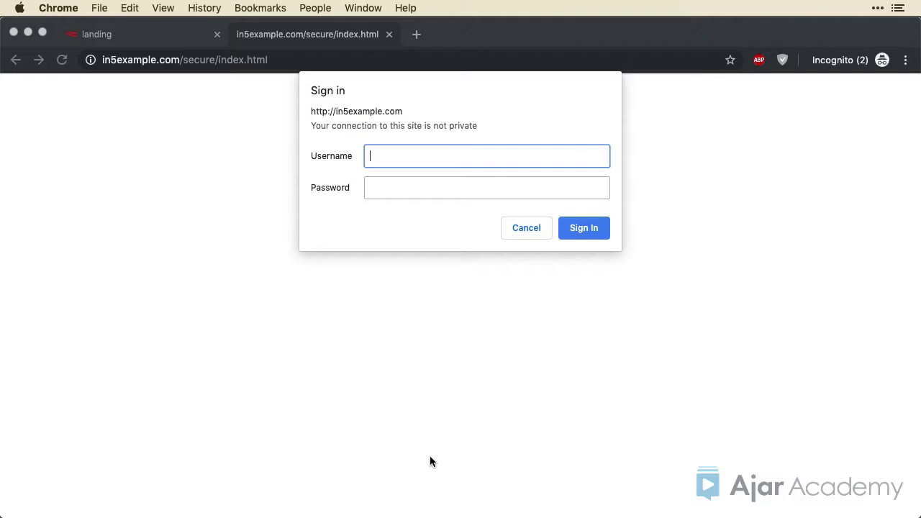
Submit a first username and password in the Sign in prompt
{"action": "type", "text": "justin"}
{"action": "key", "text": "Tab"}
{"action": "type", "text": "•••••••••"}
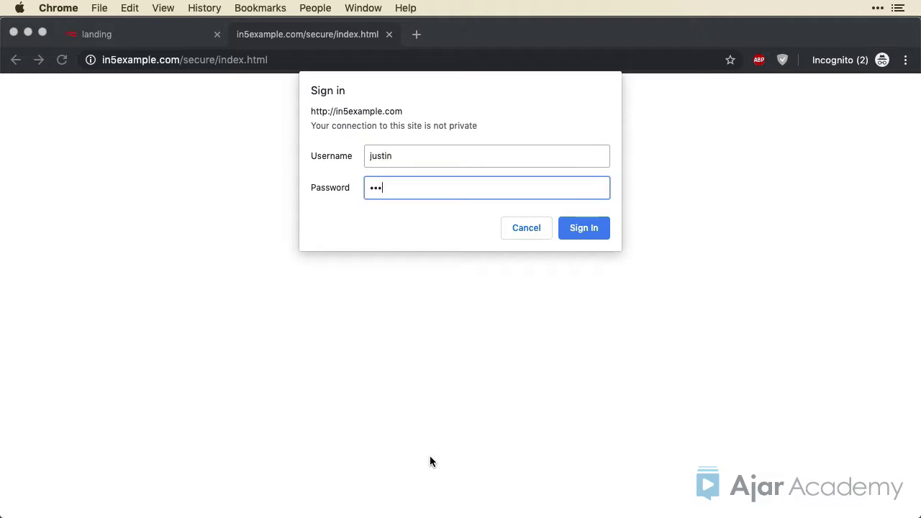
{"action": "key", "text": "Return"}
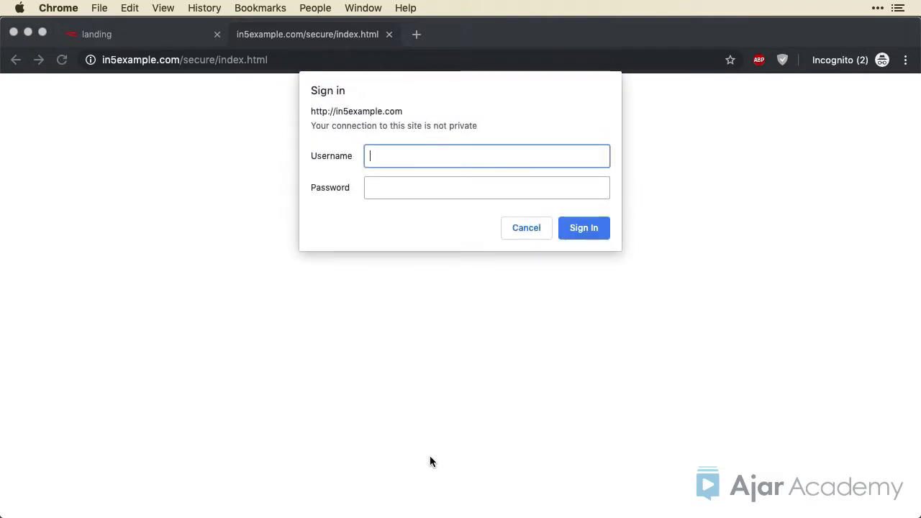
Sign in as 'client' to reach the Secure Area page and copy its address
{"action": "type", "text": "client"}
{"action": "key", "text": "Tab"}
{"action": "type", "text": "•••••••••"}
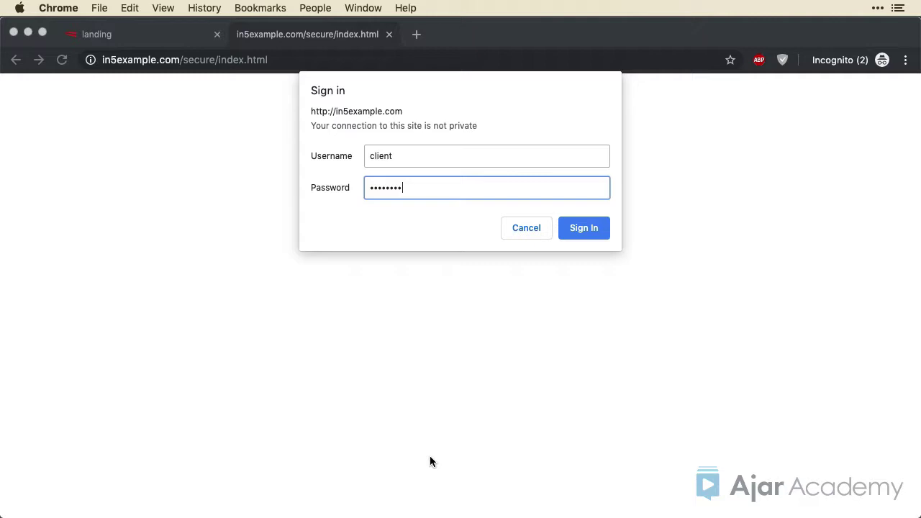
{"action": "key", "text": "Return"}
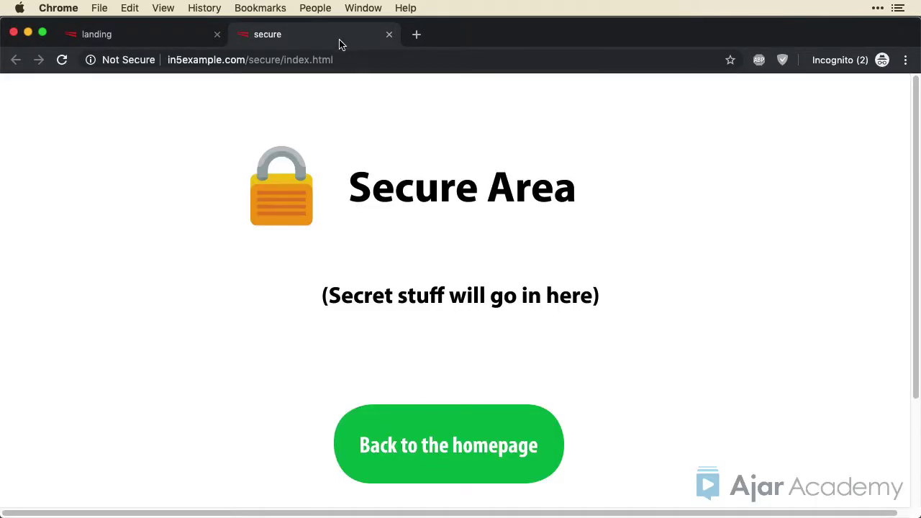
{"action": "left_click", "coordinate": [339, 58]}
{"action": "key", "text": "super+c"}
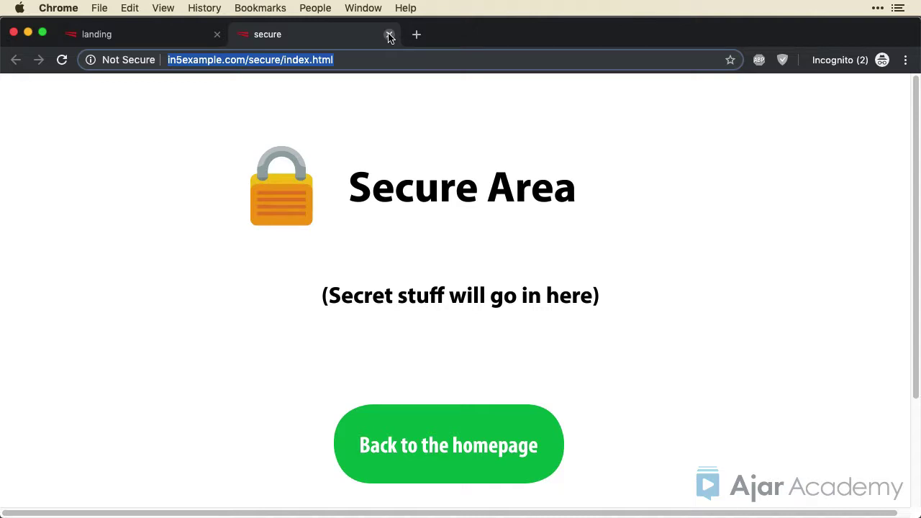
Close the secure page tab and select 'secure' in cPanel's Directory Privacy heading
{"action": "left_click", "coordinate": [389, 36]}
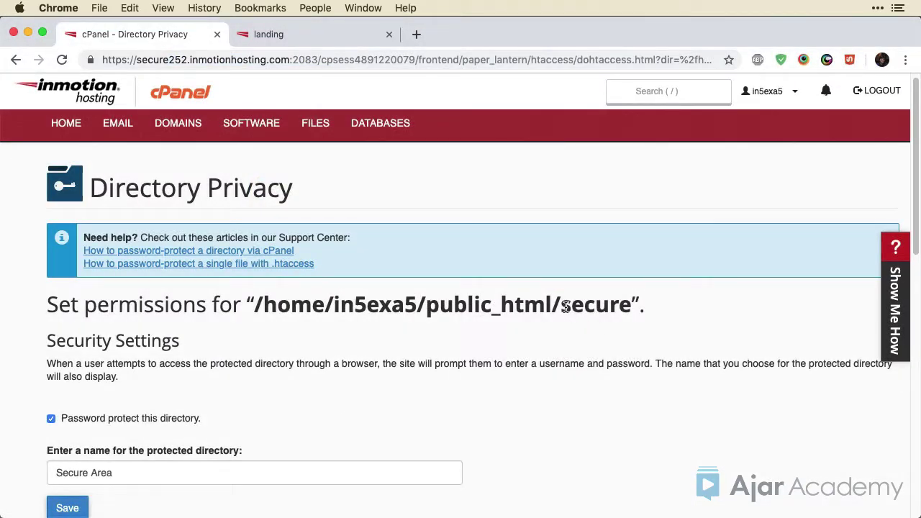
{"action": "left_click_drag", "start_coordinate": [560, 305], "coordinate": [628, 306]}
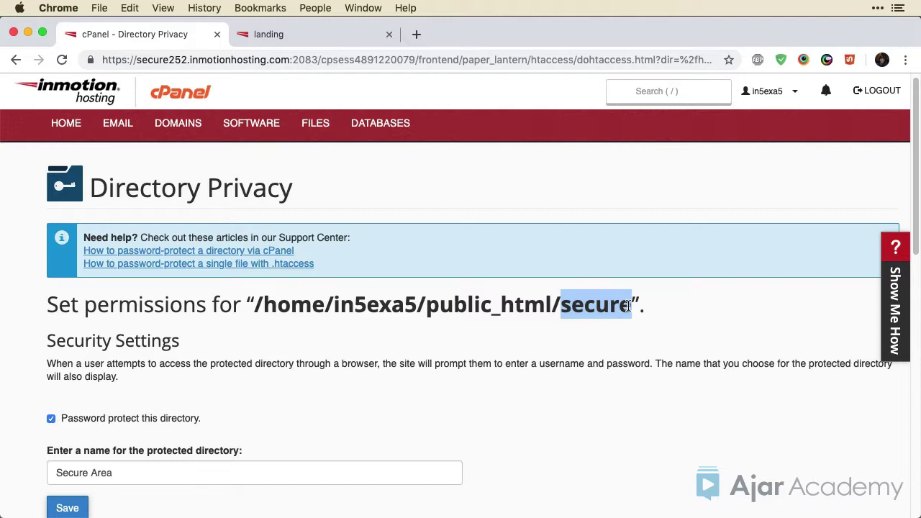
{"action": "left_click", "coordinate": [99, 8]}
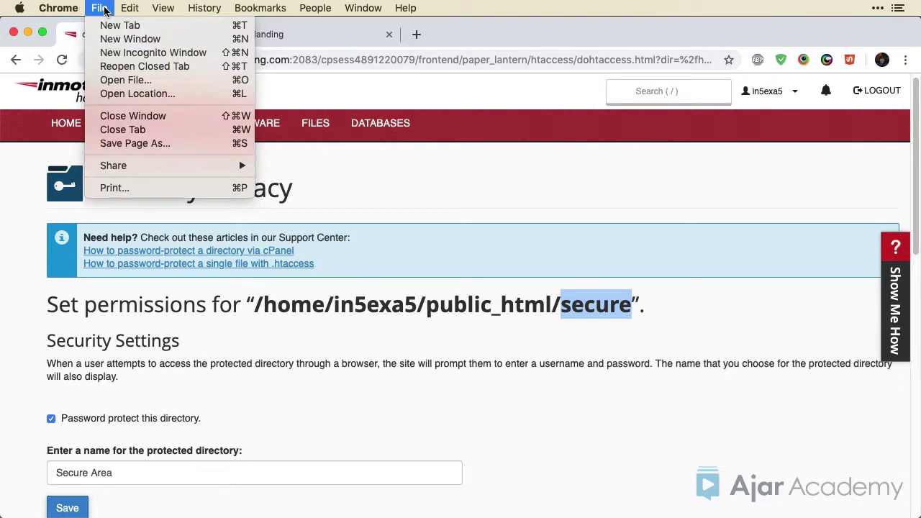
In a new incognito window, load the copied secure address changed to end in /sub
{"action": "left_click", "coordinate": [119, 54]}
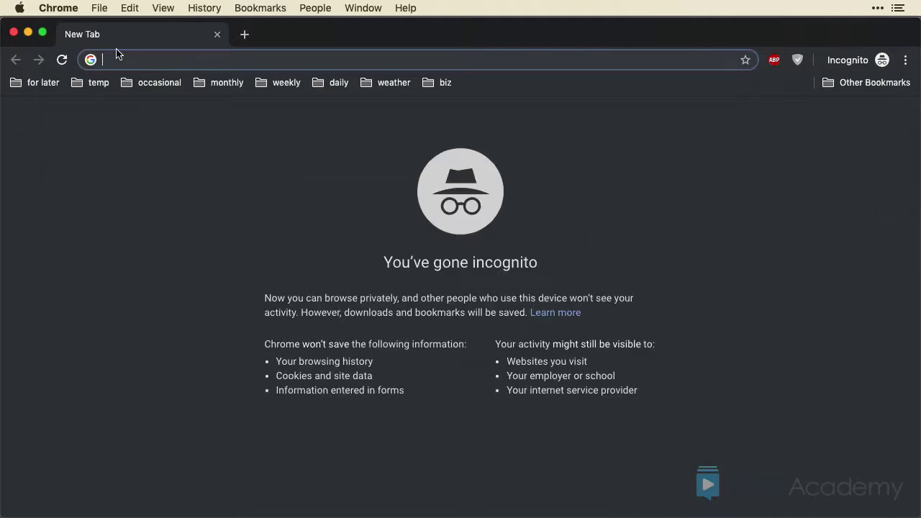
{"action": "key", "text": "super+v"}
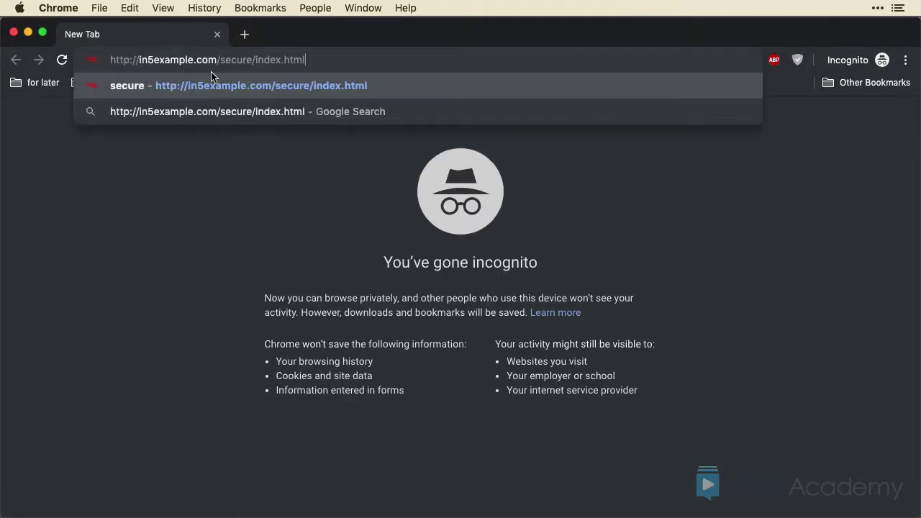
{"action": "left_click_drag", "start_coordinate": [253, 62], "coordinate": [348, 61]}
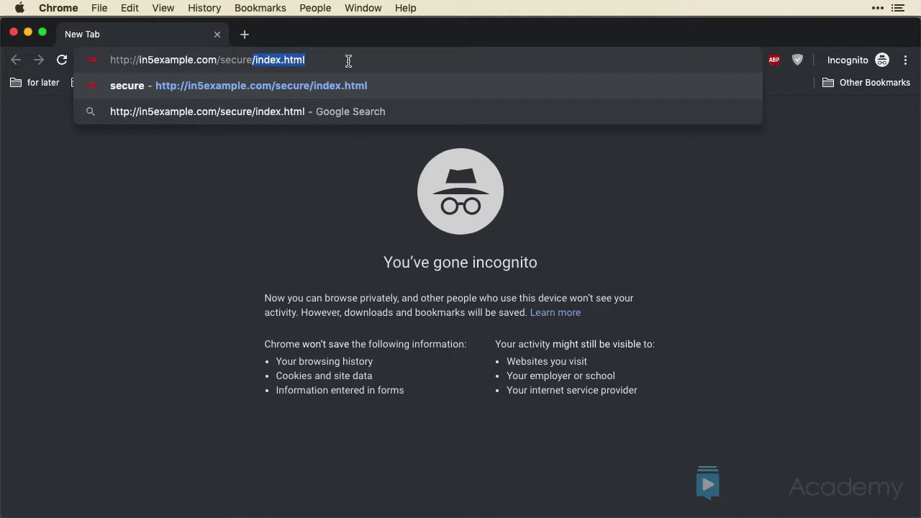
{"action": "type", "text": "/sub"}
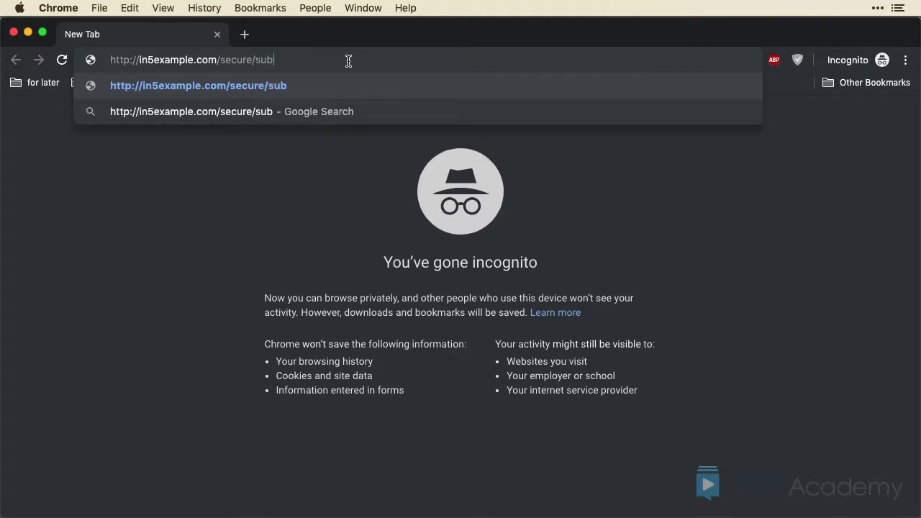
{"action": "key", "text": "Return"}
Sign in as 'client' to reach the Secure Area Subfolder page at /secure/sub/
{"action": "type", "text": "client"}
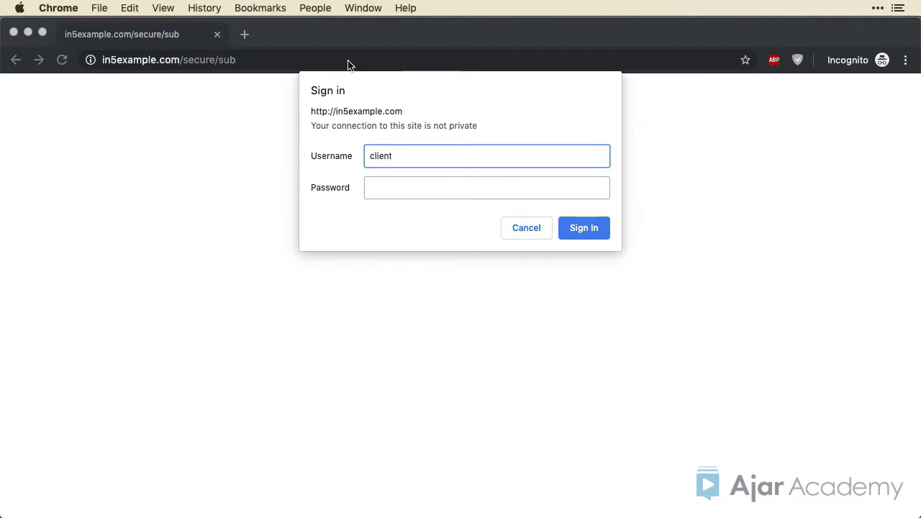
{"action": "key", "text": "Tab"}
{"action": "type", "text": "password"}
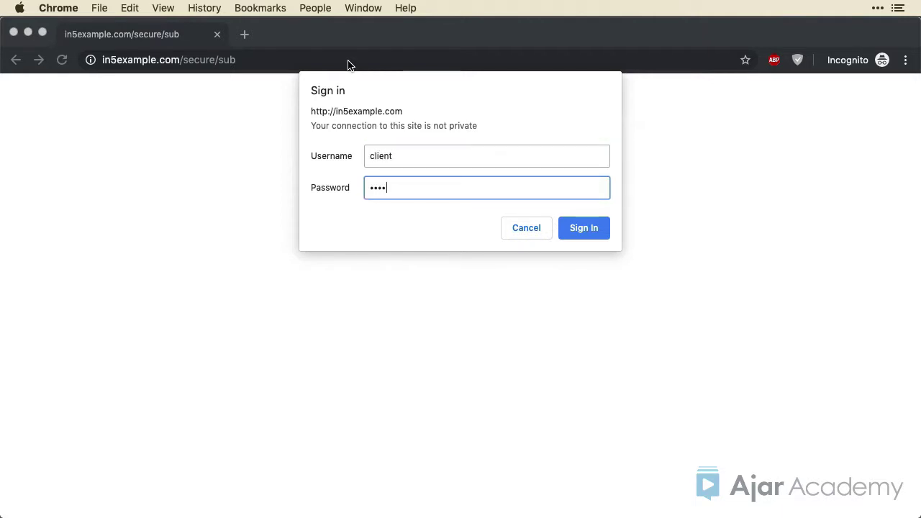
{"action": "key", "text": "Return"}
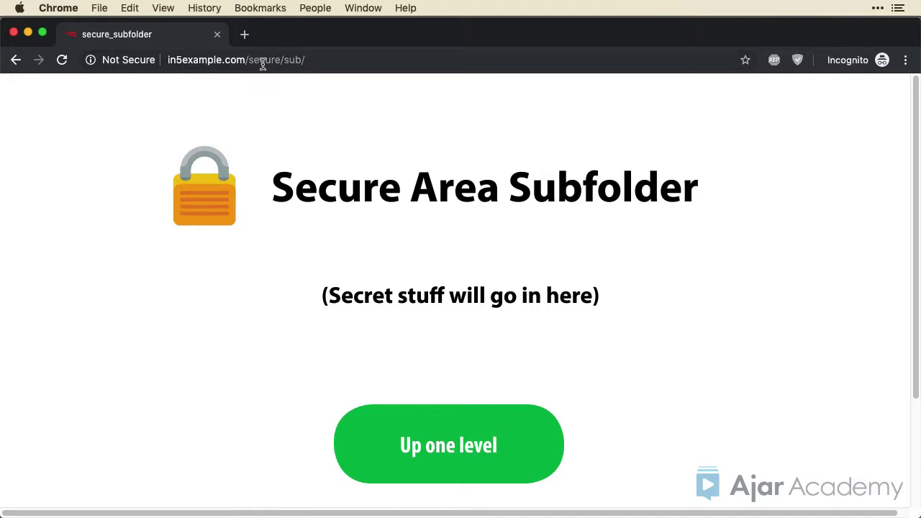
{"action": "left_click_drag", "start_coordinate": [284, 59], "coordinate": [309, 61]}
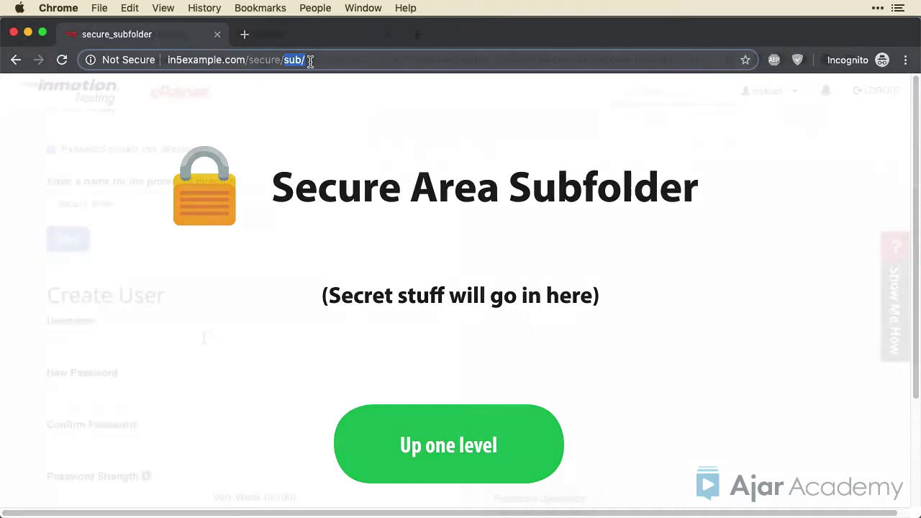
Enter 'client2' as a new username and select 'client' in the Authorized Users list
{"action": "type", "text": "client2"}
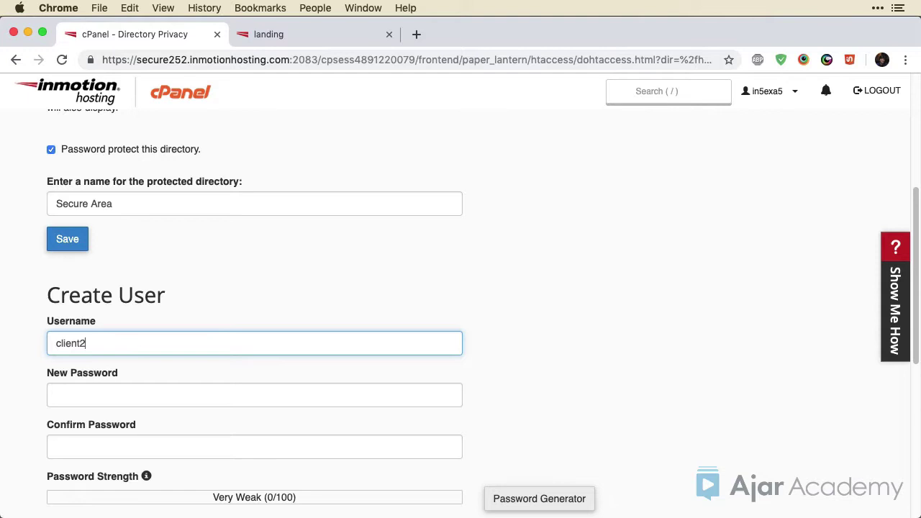
{"action": "scroll", "coordinate": [461, 309], "scroll_direction": "down", "scroll_amount": 5}
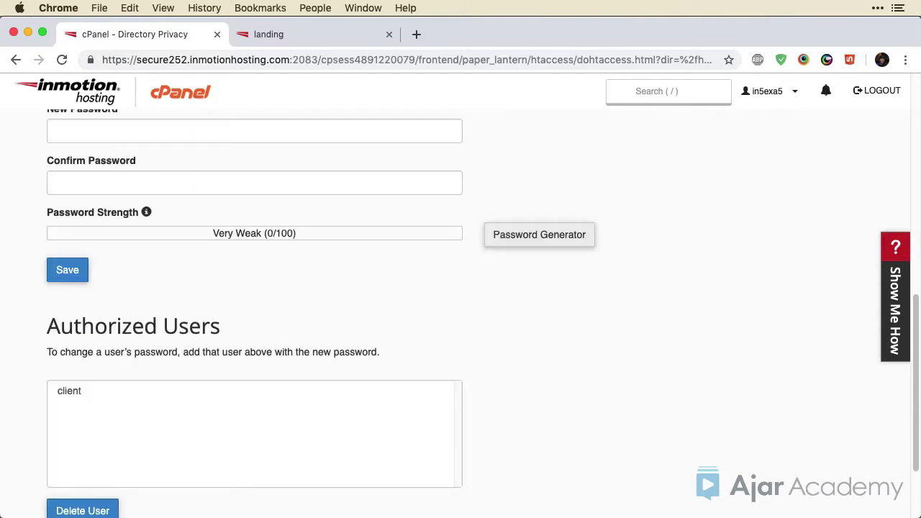
{"action": "scroll", "coordinate": [460, 309], "scroll_direction": "down", "scroll_amount": 2}
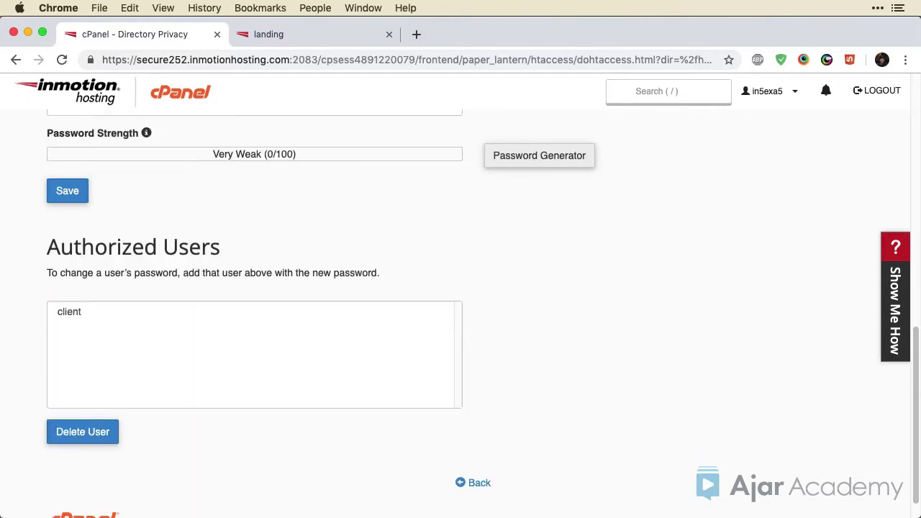
{"action": "left_click", "coordinate": [99, 321]}
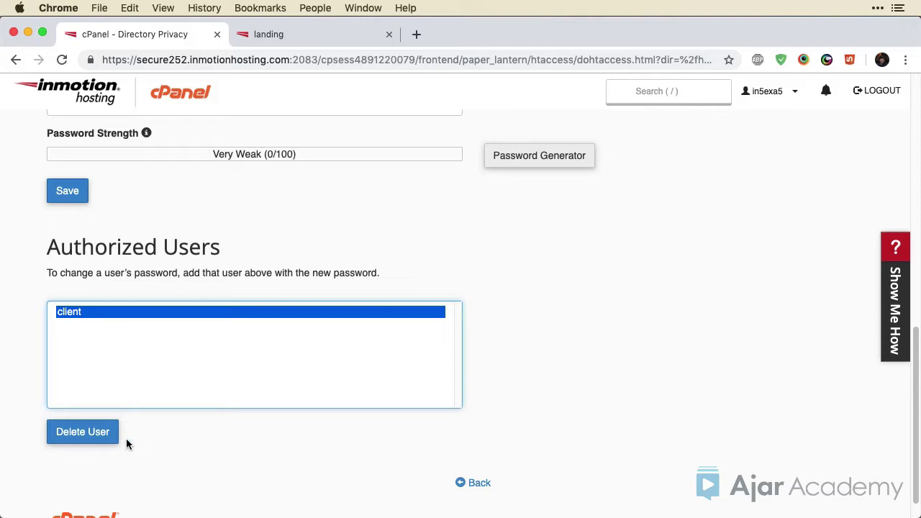